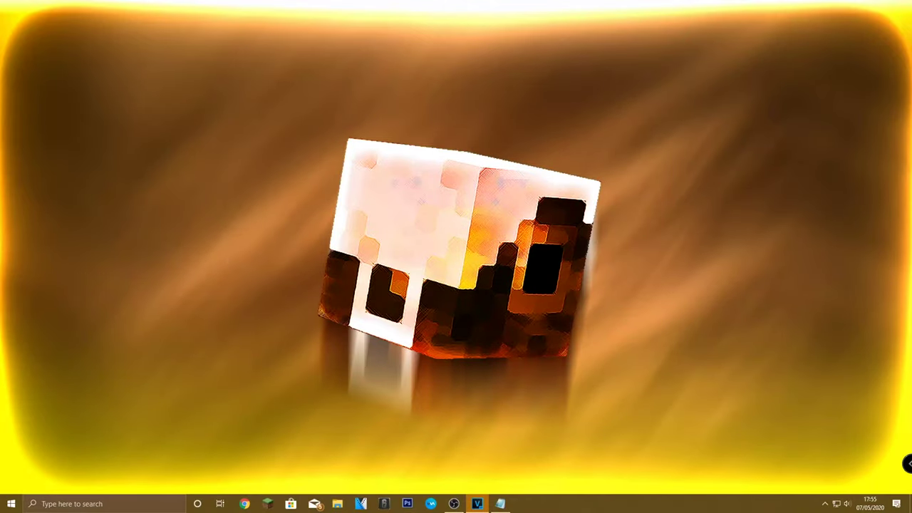
Step: Drag the VEGAS Pro window from the screen edge onto the desktop and maximize it
drag(90, 106, 678, 135)
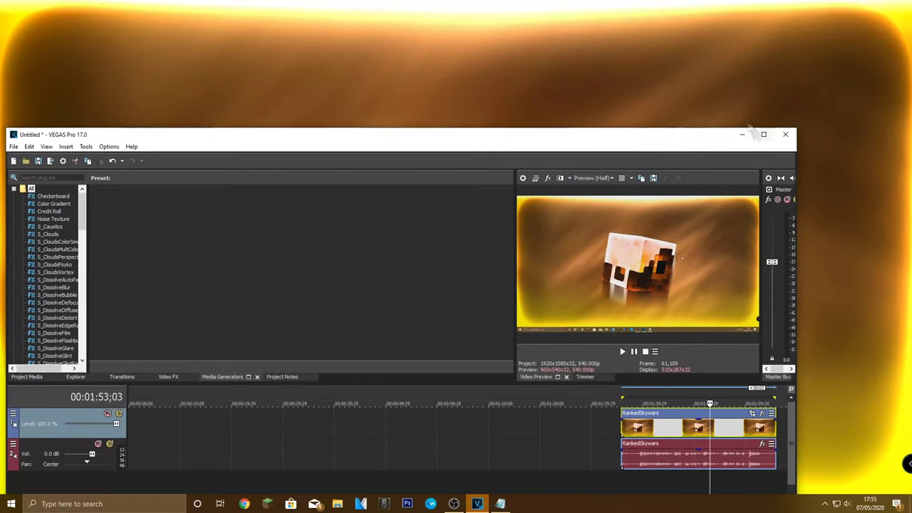
double_click(755, 131)
Step: Stop playback and customize the MAGIX AVC/AAC MP4 Internet HD 1080p 59.94 fps NVIDIA NVENC render template
key(space)
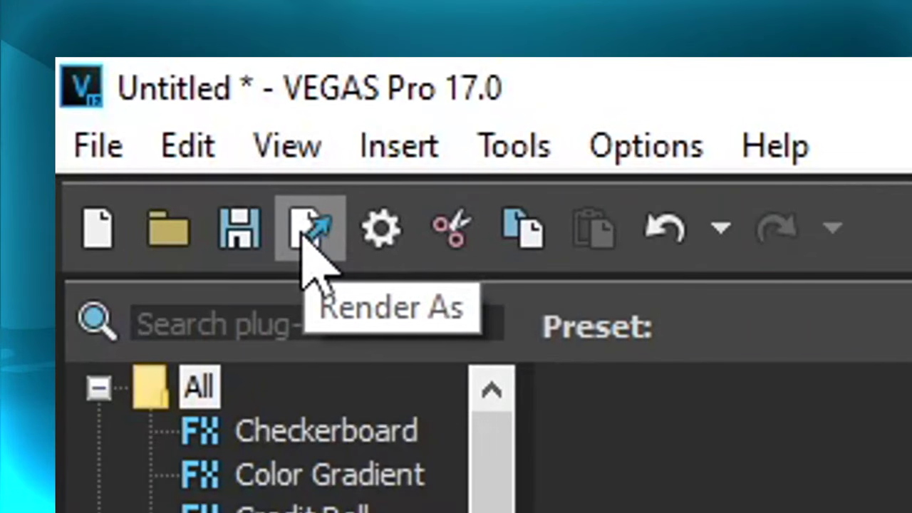
click(303, 232)
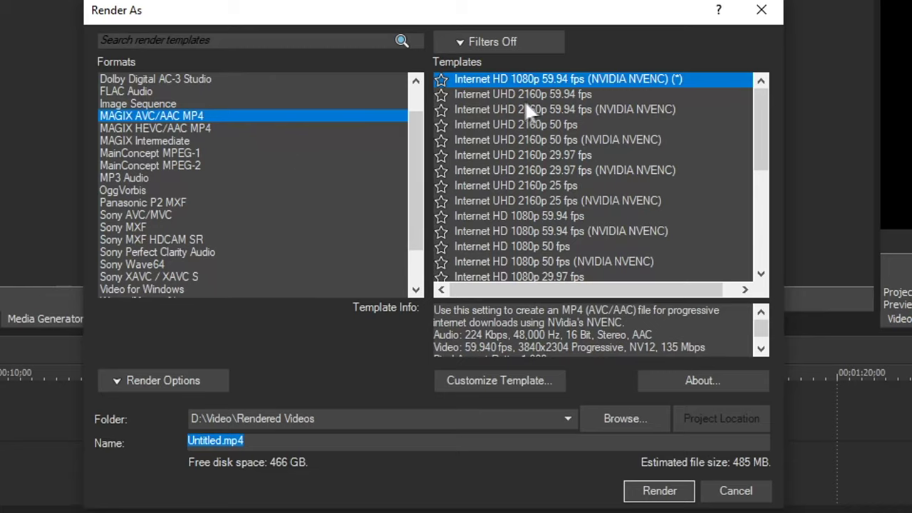
click(485, 218)
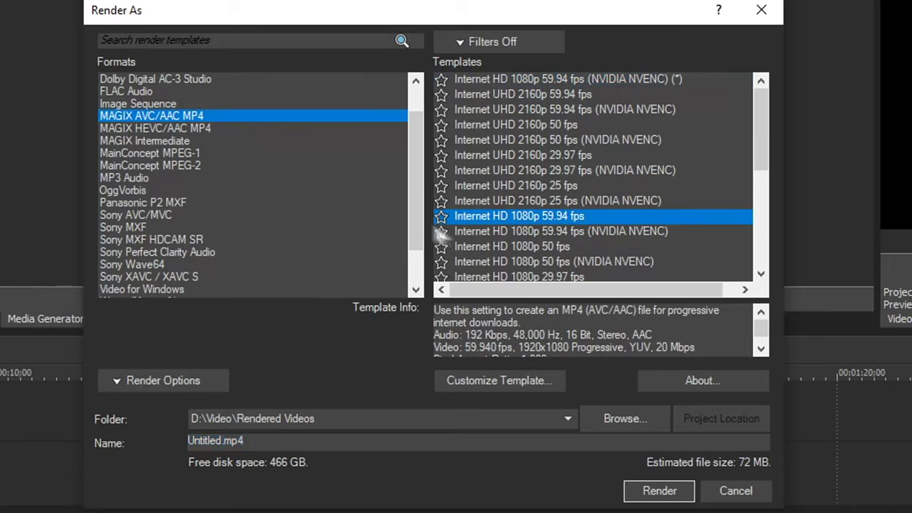
click(592, 231)
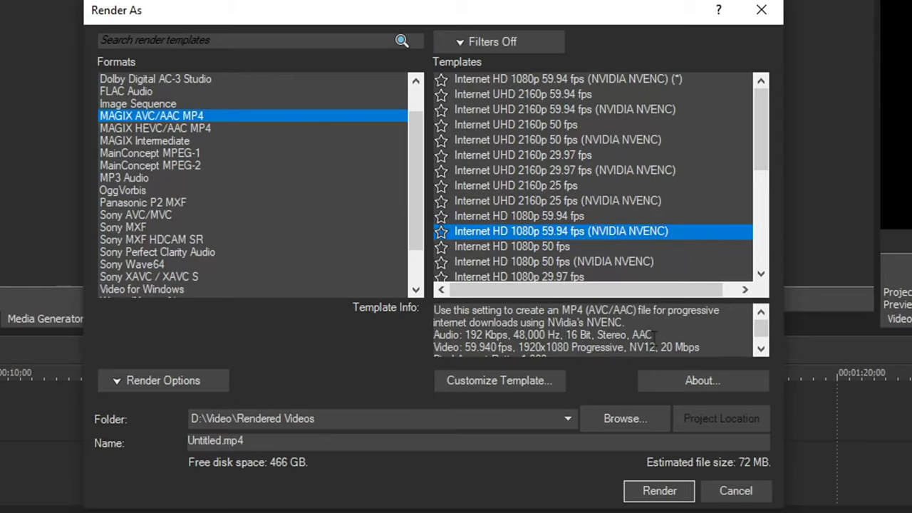
click(495, 383)
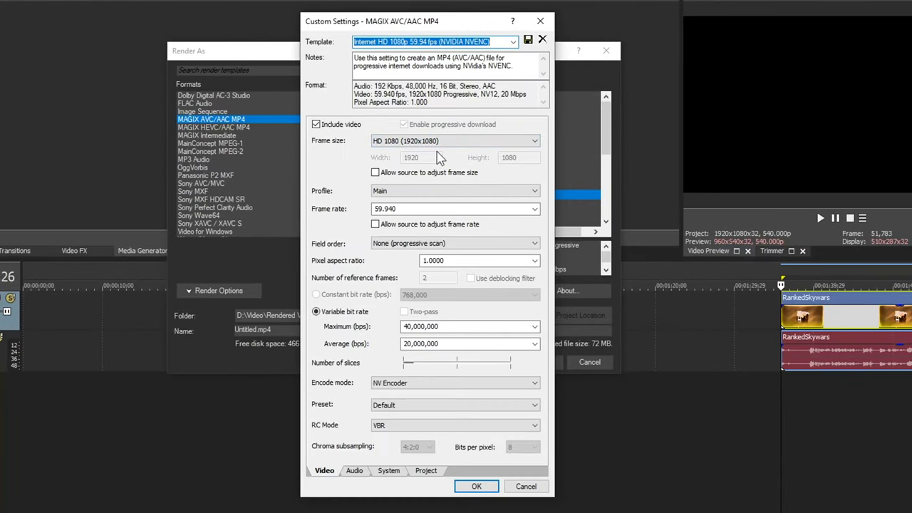
Step: Select UHD 2160 (3840x2160) in the Frame size list and keep it selected
click(442, 141)
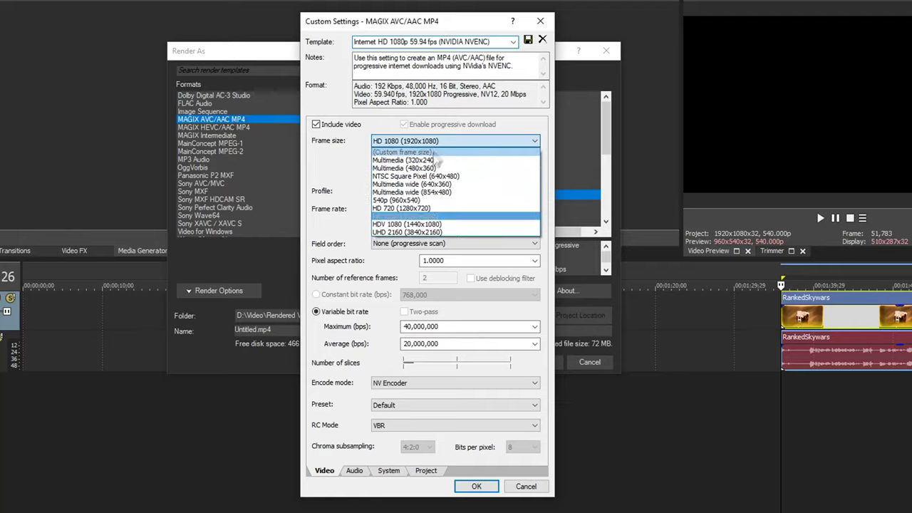
click(380, 232)
click(422, 142)
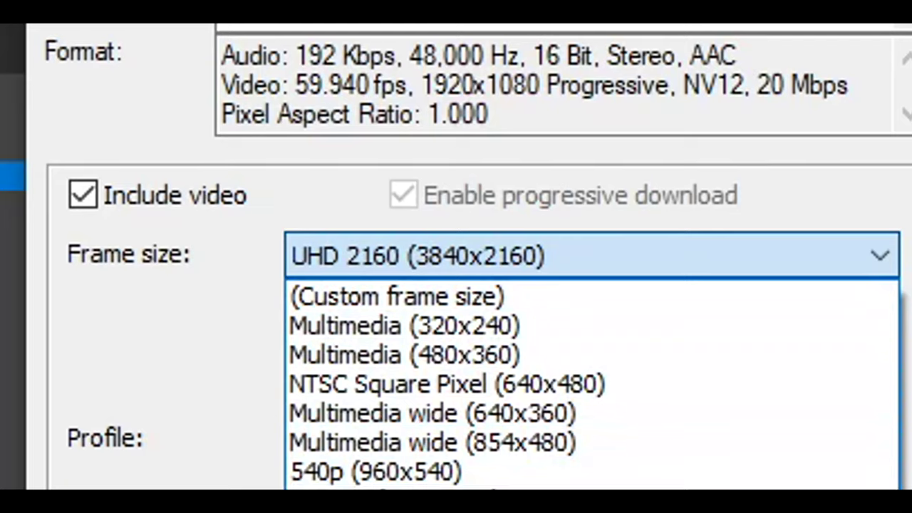
key(Escape)
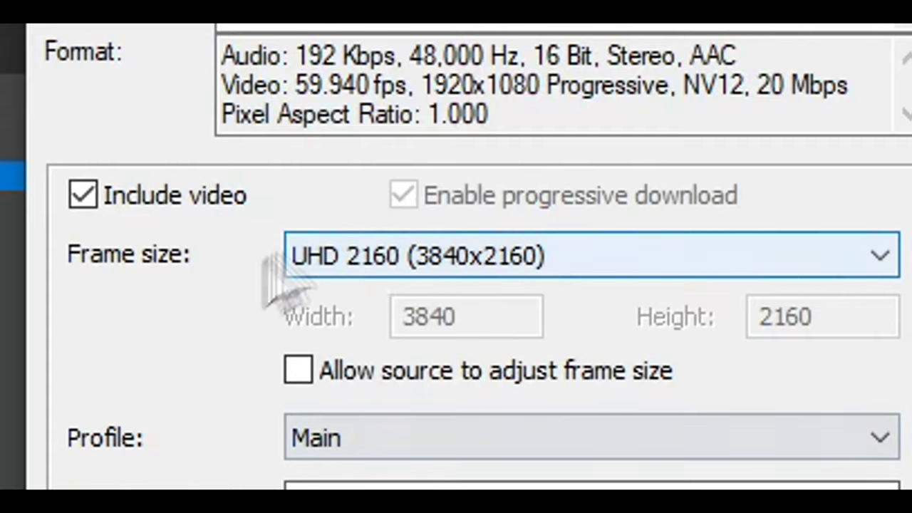
click(390, 271)
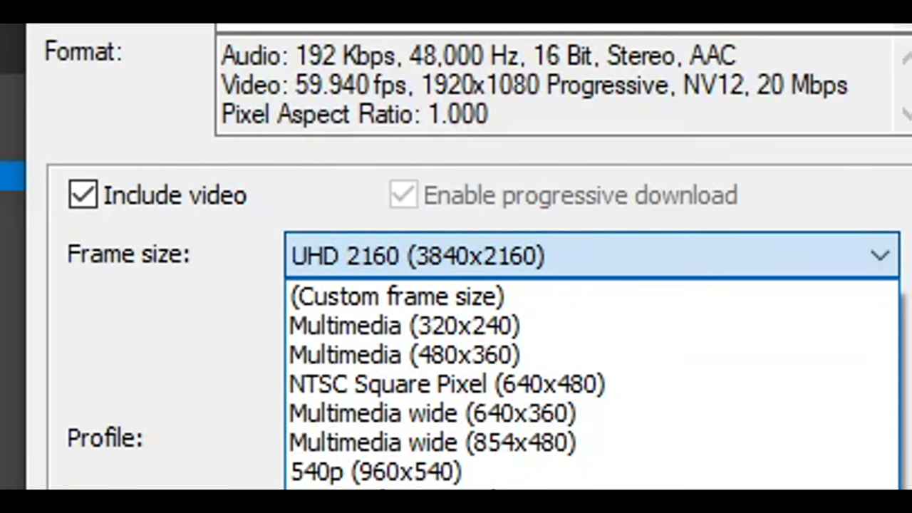
click(389, 257)
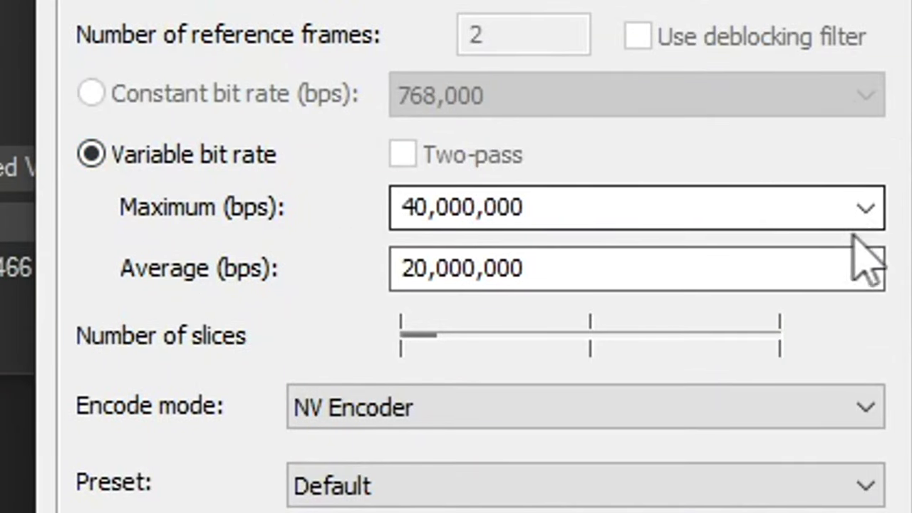
Step: Set the maximum bit rate to 240,000,000 and the average bit rate to 135,000,000
click(868, 210)
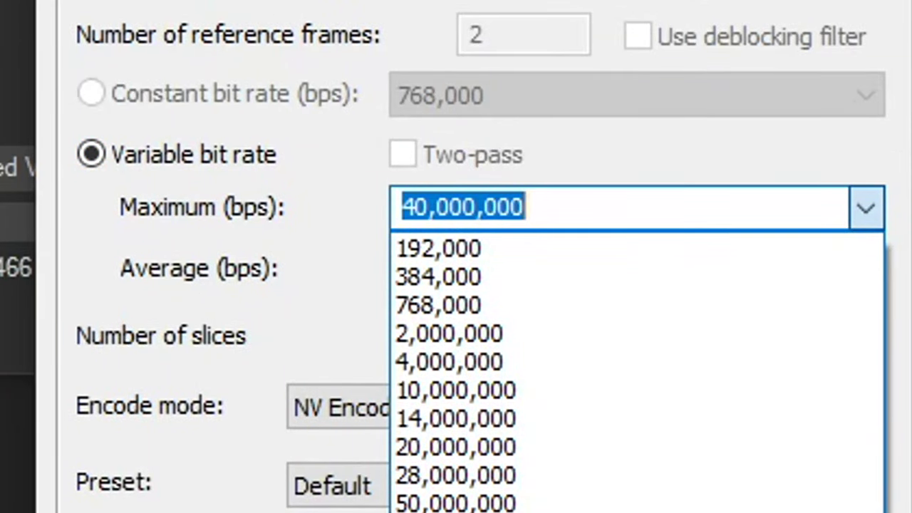
click(457, 510)
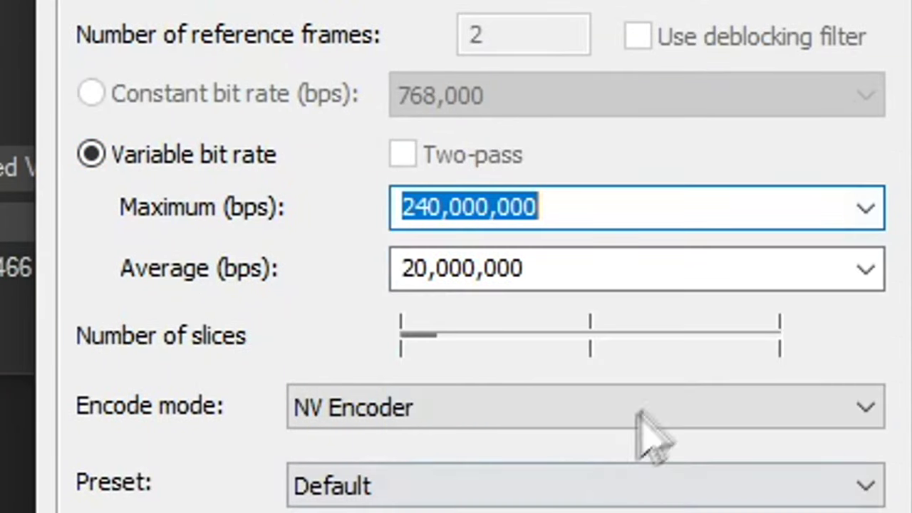
click(864, 279)
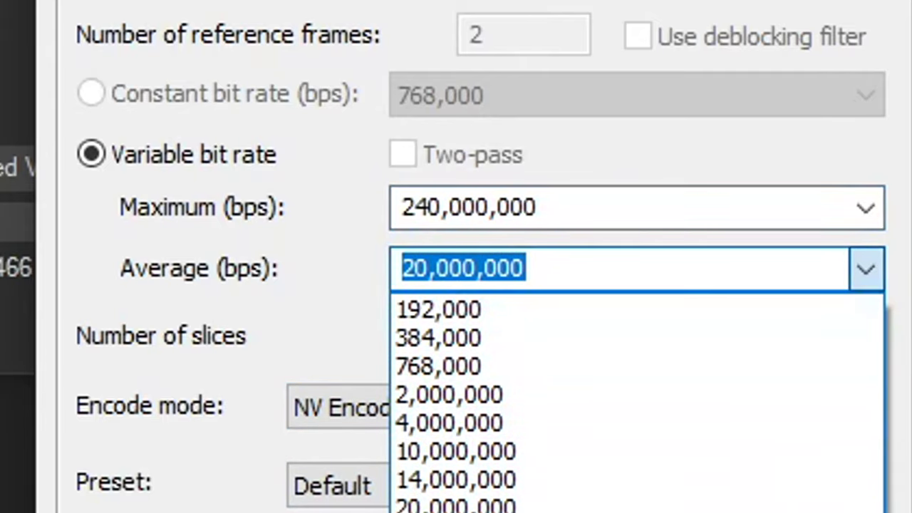
click(499, 509)
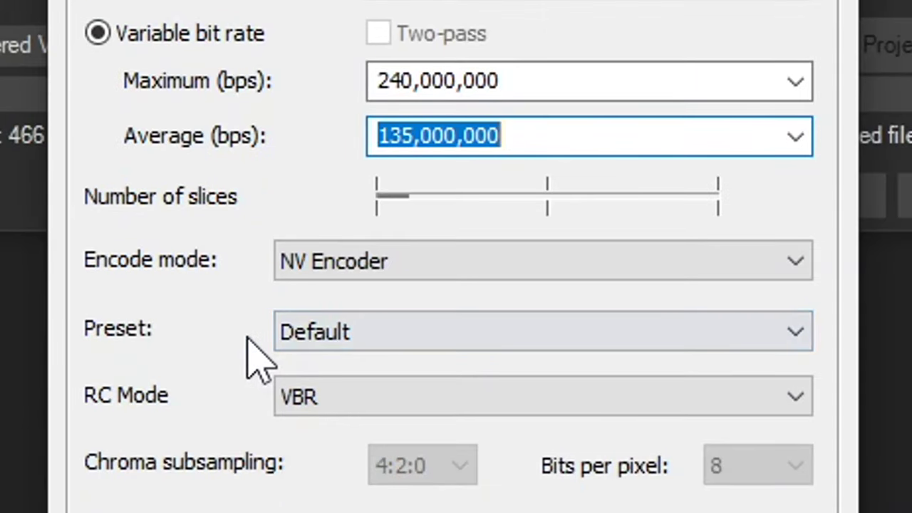
Step: Keep NV Encoder, choose the High quality preset and 'VBR - high quality' rate control
click(287, 258)
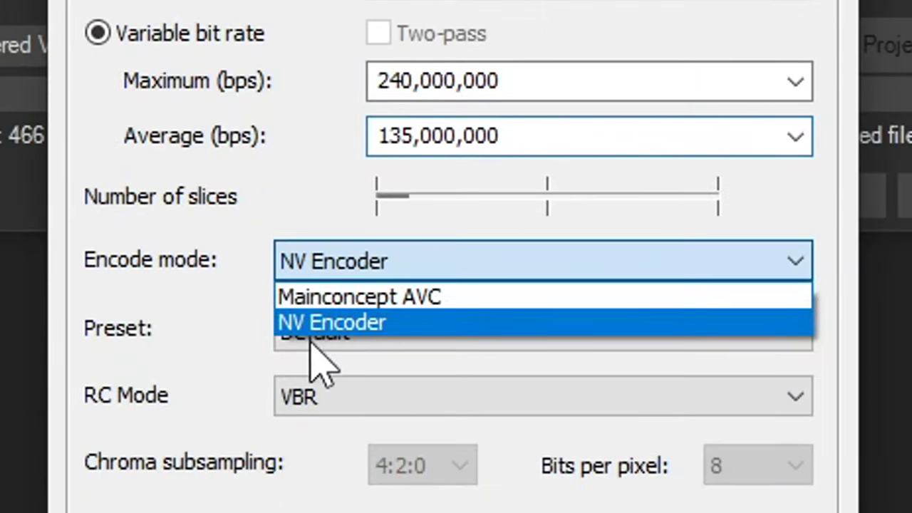
click(371, 325)
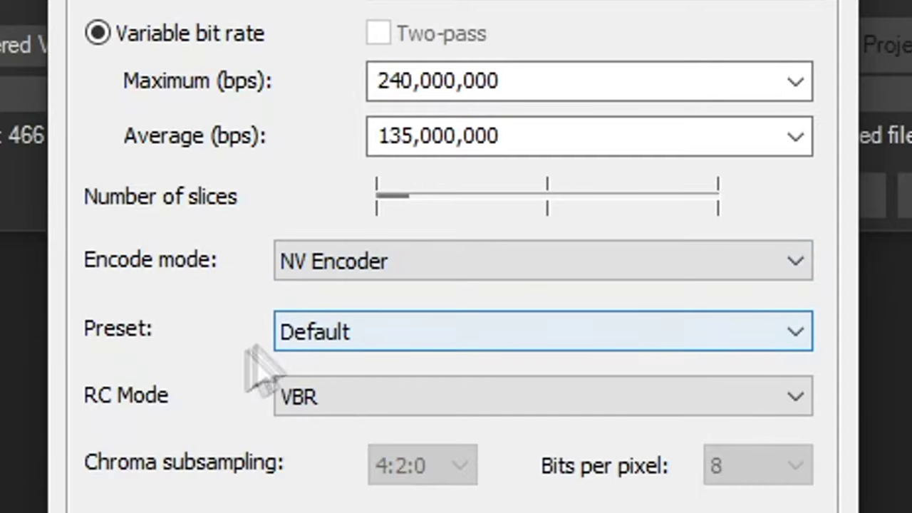
click(314, 334)
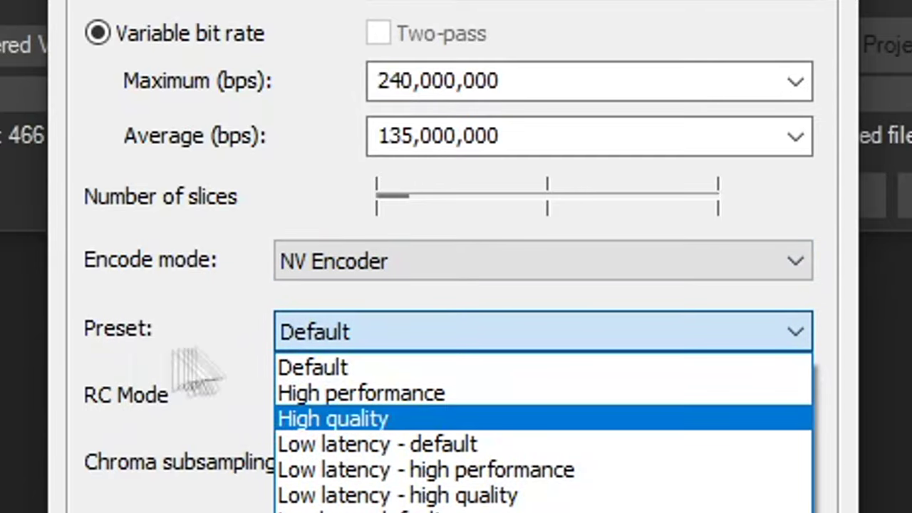
click(346, 421)
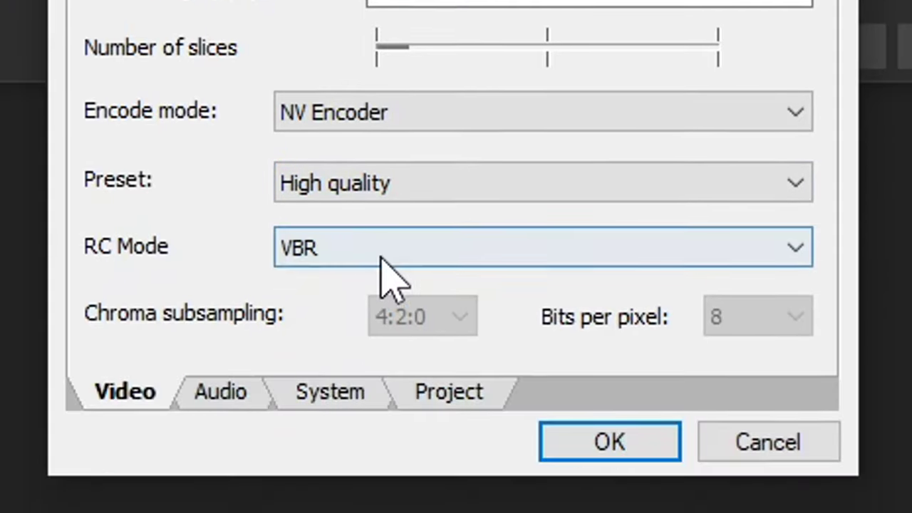
click(387, 402)
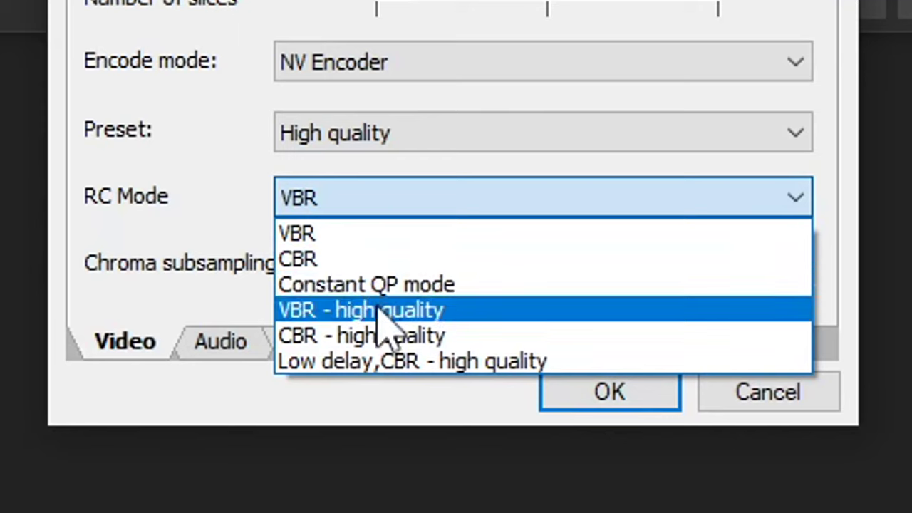
click(387, 313)
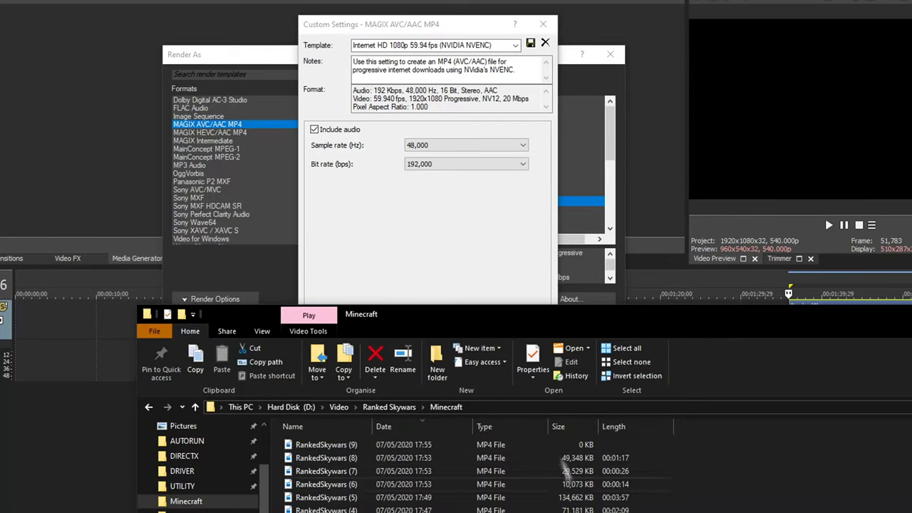
Step: Open the RankedSkywars MP4's Properties Details to read its 224 kbps audio bit rate
click(327, 512)
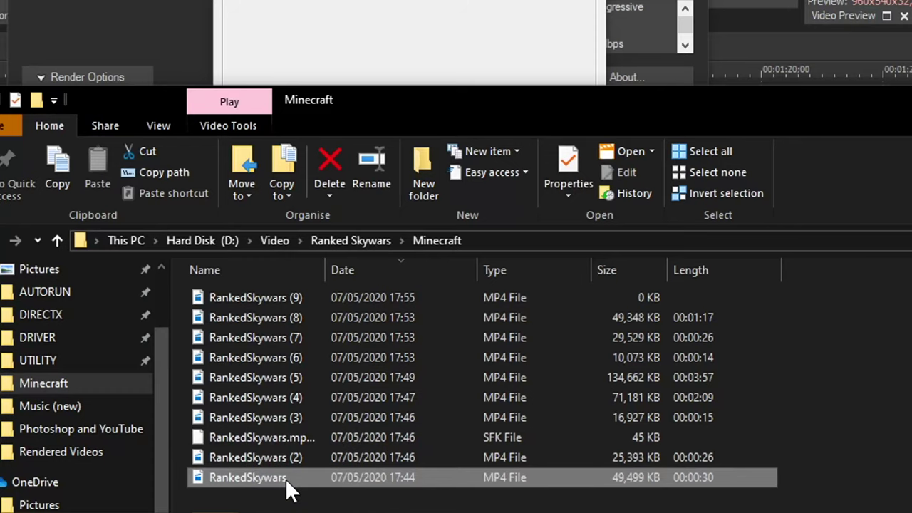
right_click(285, 478)
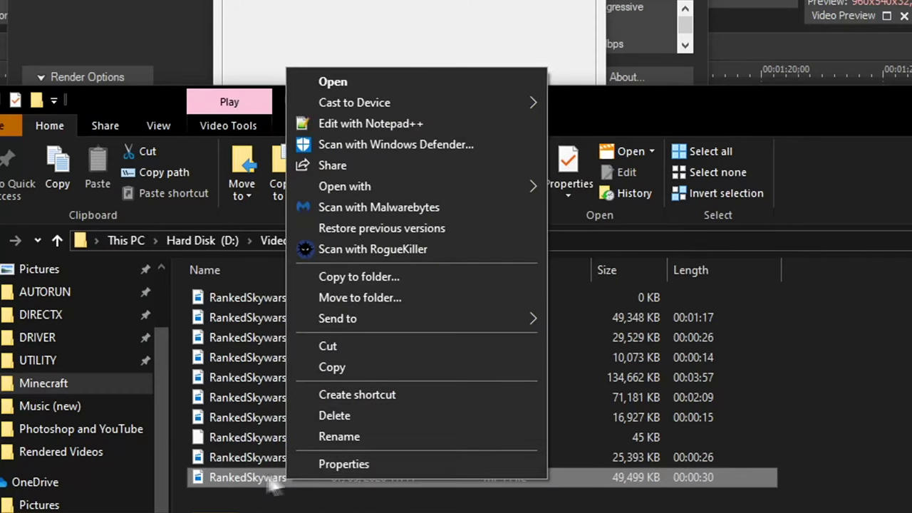
click(341, 465)
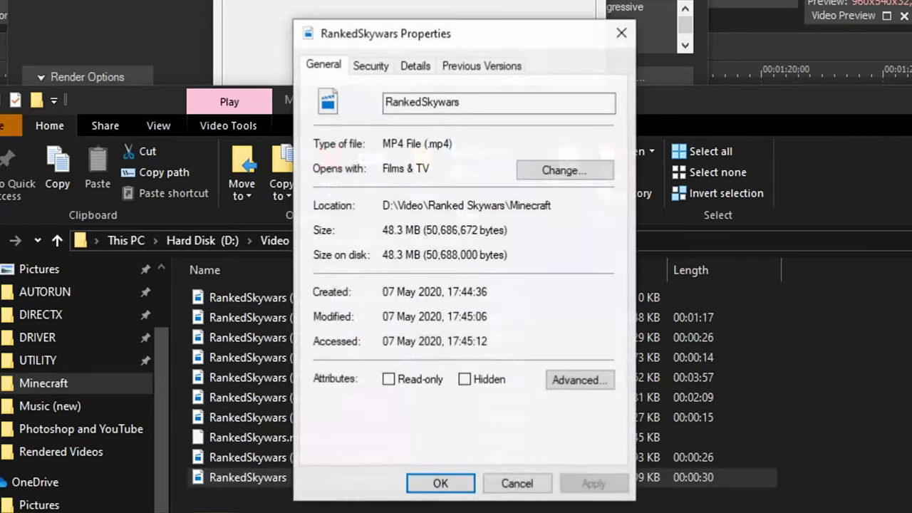
click(417, 69)
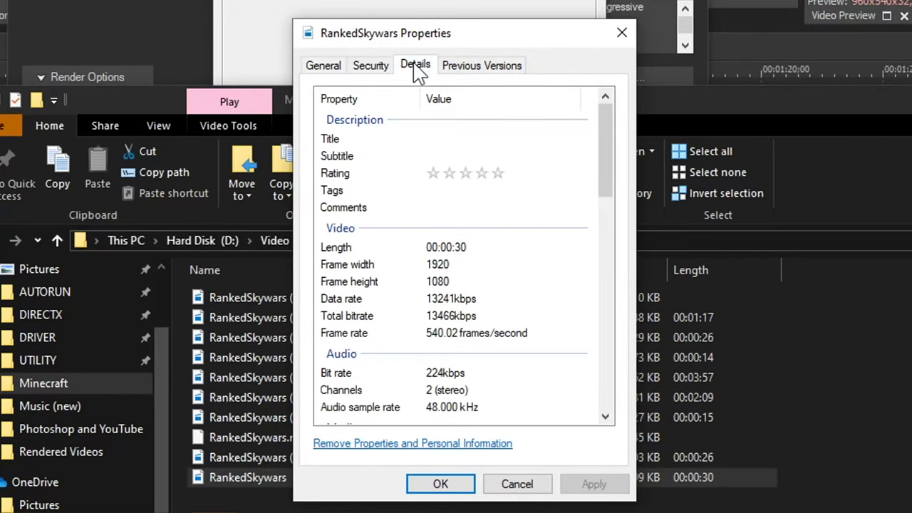
scroll(446, 323, down, 2)
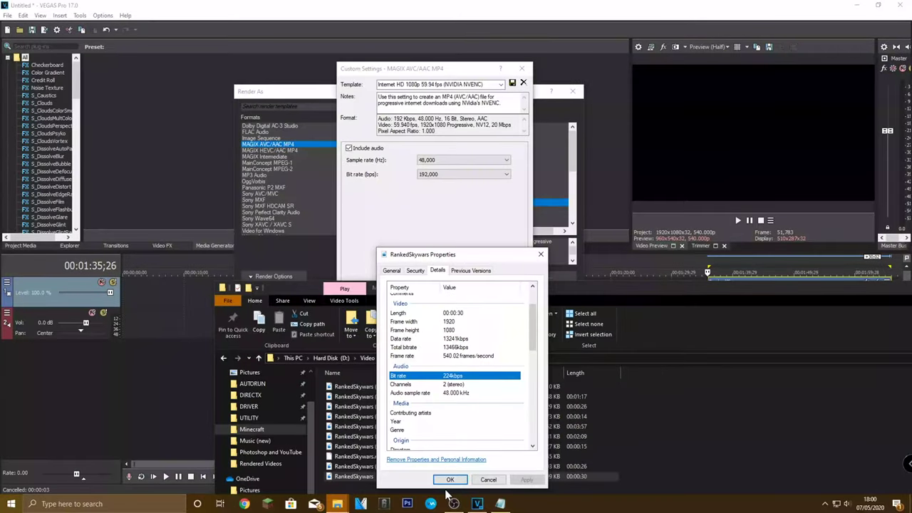
Step: Close the file properties, minimize Explorer, and set the audio bit rate to 224,000
key(Escape)
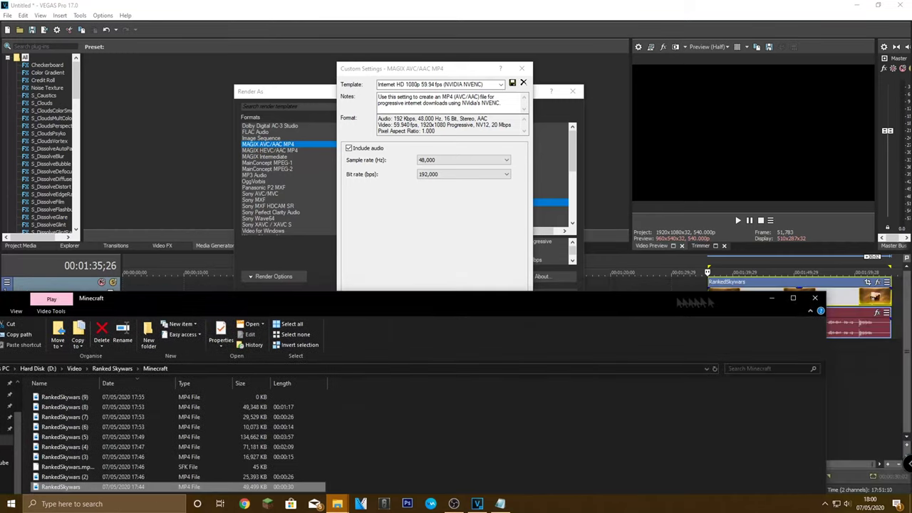
click(811, 295)
click(436, 176)
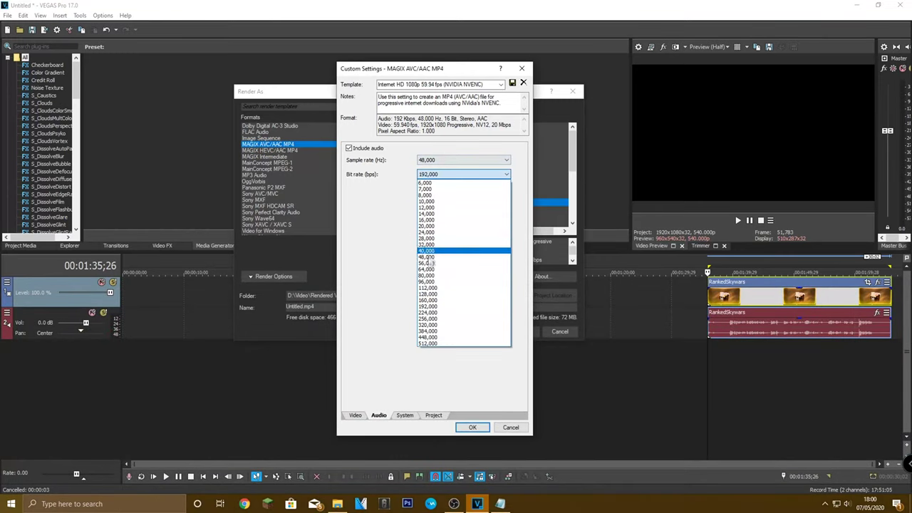
click(421, 313)
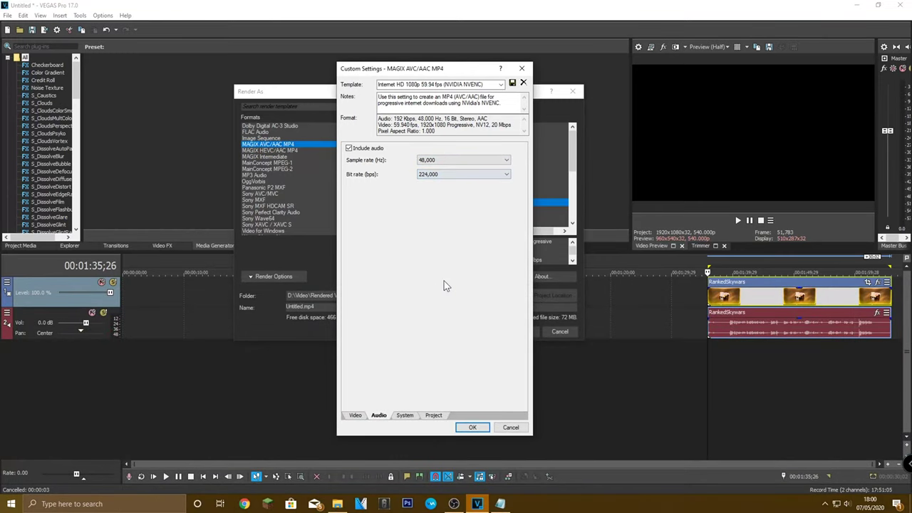
Step: Keep target display at master settings, set video rendering quality to Best, keep Default colour space, and confirm
click(406, 416)
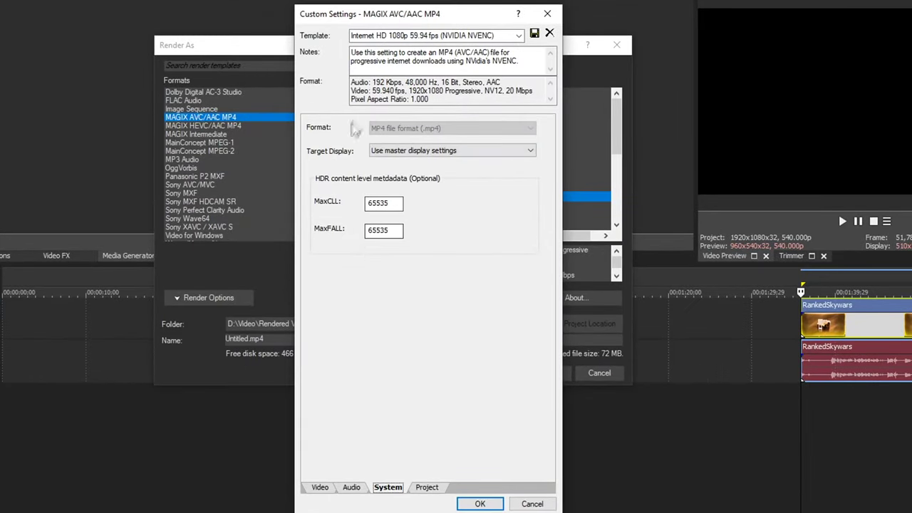
click(407, 169)
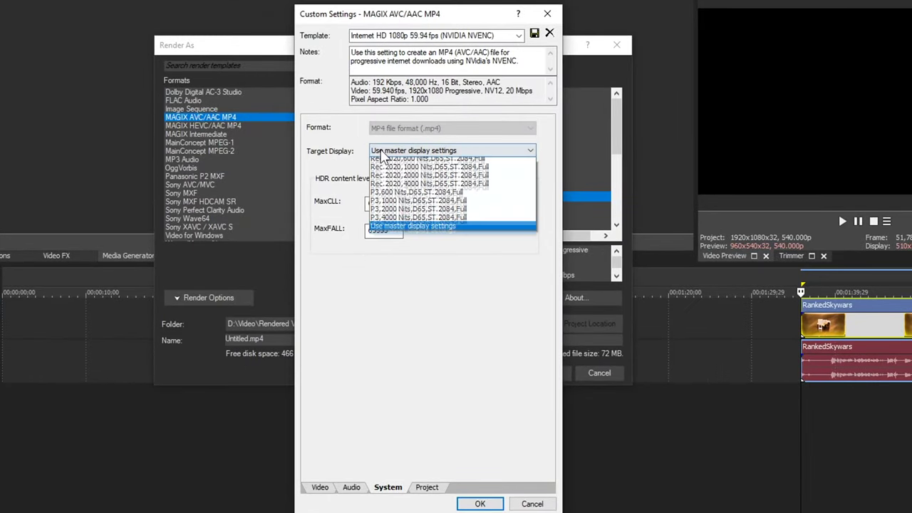
click(390, 153)
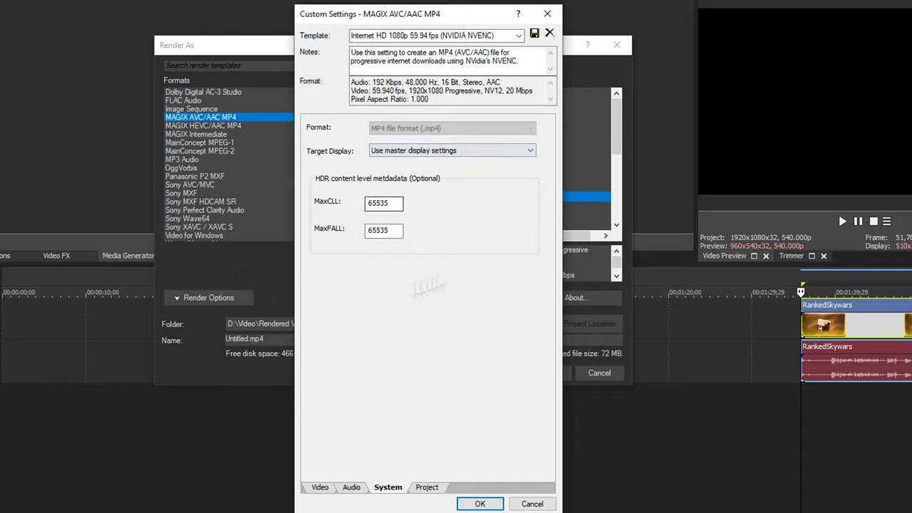
click(427, 490)
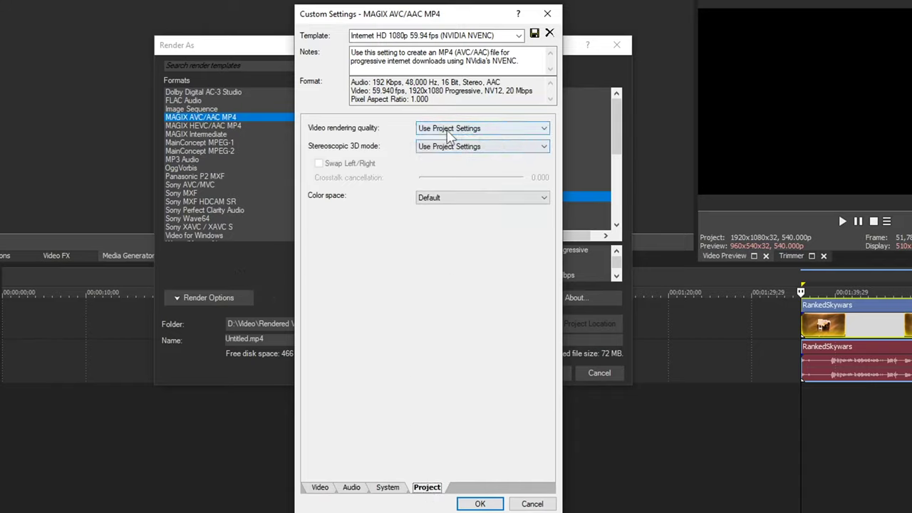
click(436, 130)
click(428, 178)
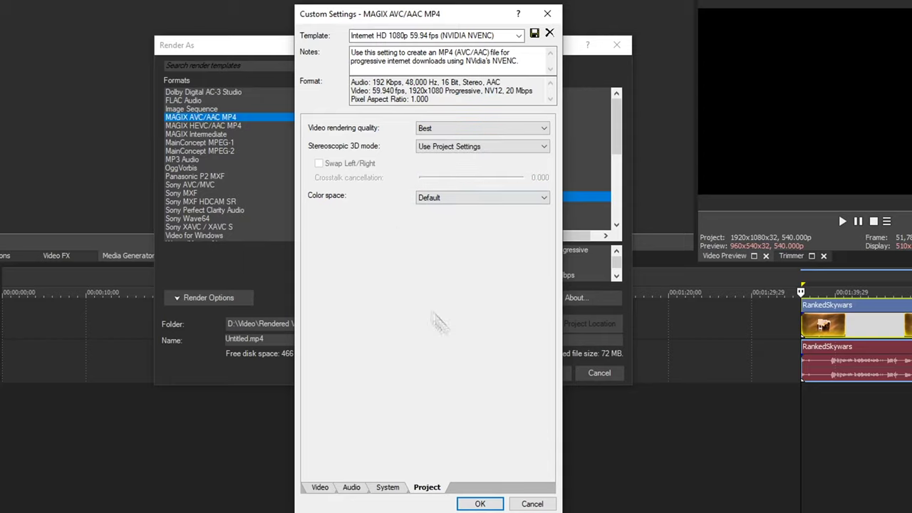
click(478, 197)
click(471, 198)
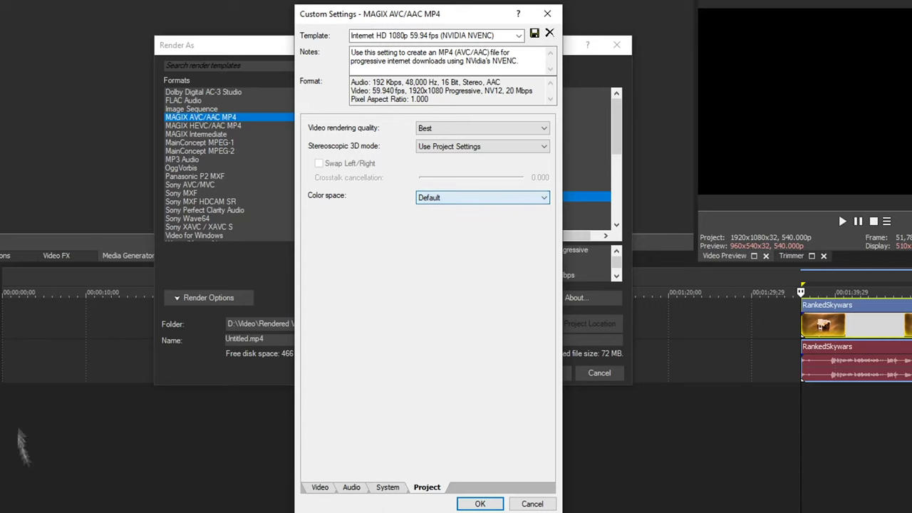
click(481, 504)
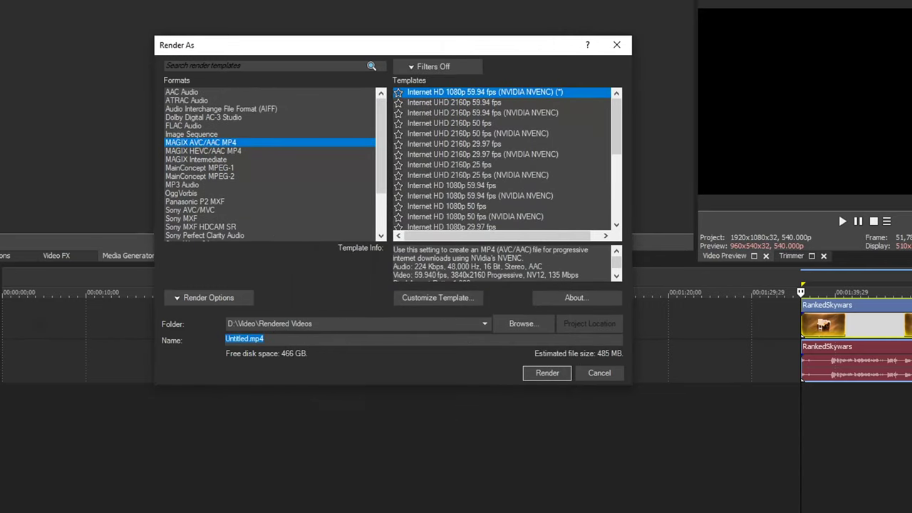
Step: Name the output 'render' and start rendering render.mp4
text(render)
click(545, 373)
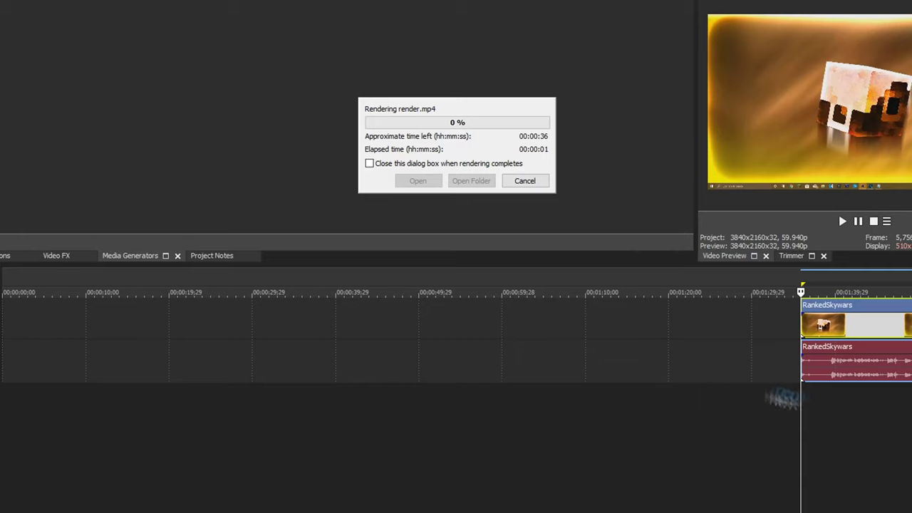